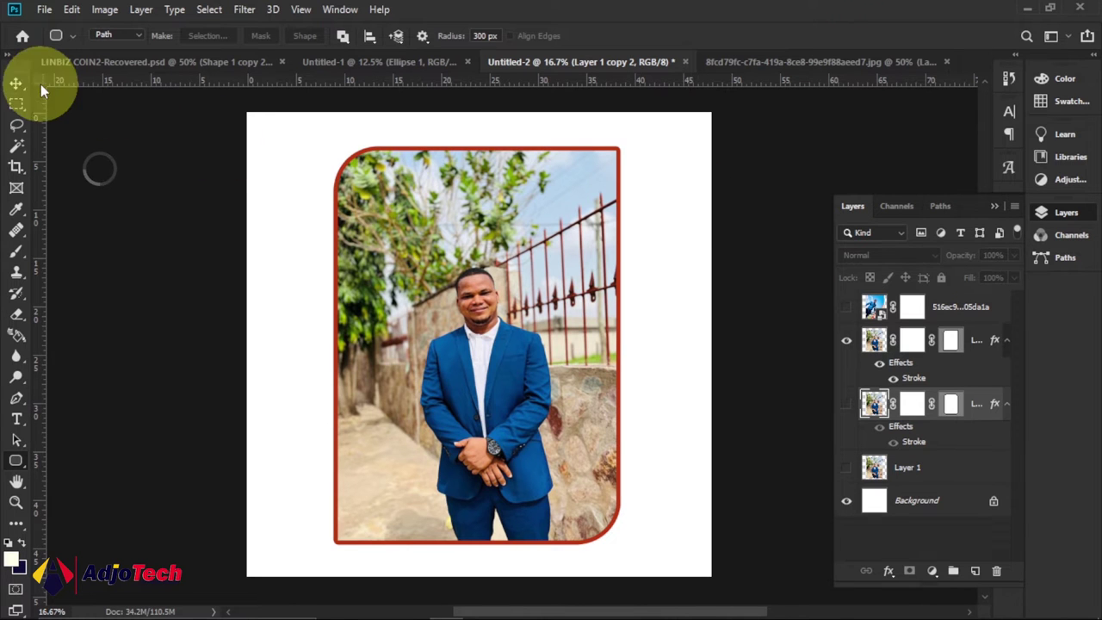
- Hide the two-corner version and show Layer 1 copy 2, the fully rounded red-framed portrait
{"action": "left_click", "coordinate": [17, 84]}
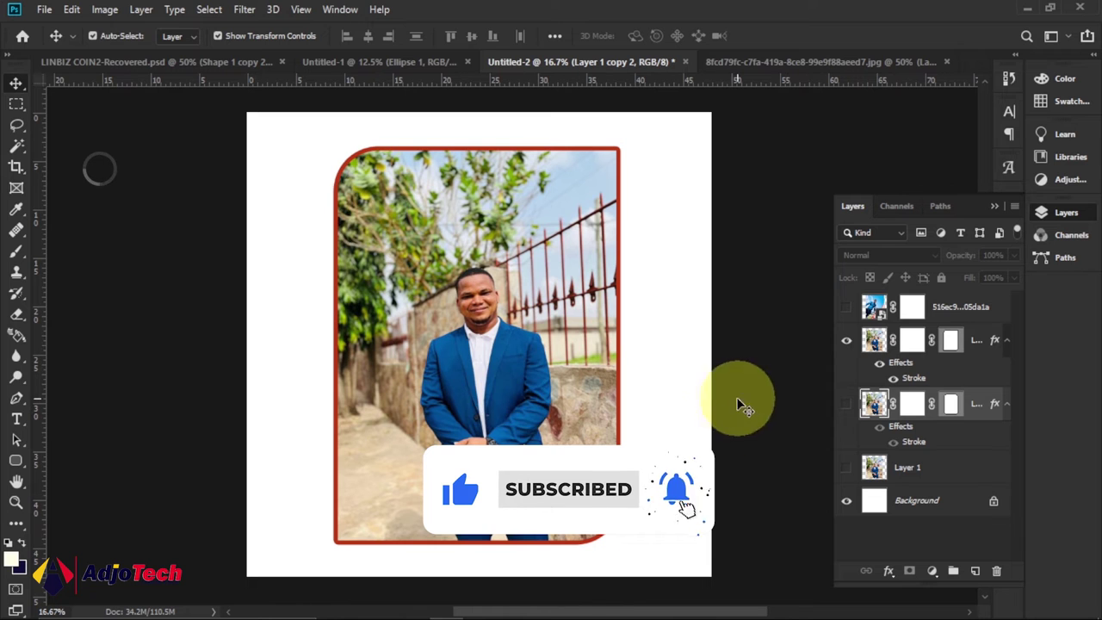
{"action": "left_click", "coordinate": [846, 340]}
{"action": "left_click", "coordinate": [846, 468]}
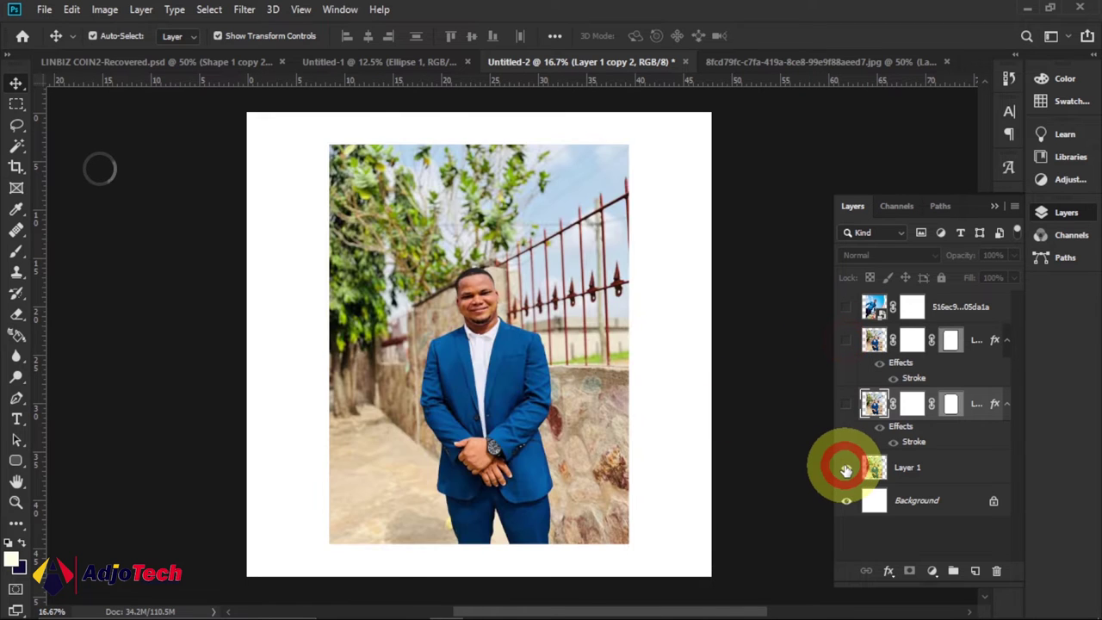
{"action": "left_click", "coordinate": [846, 468]}
{"action": "left_click", "coordinate": [846, 404]}
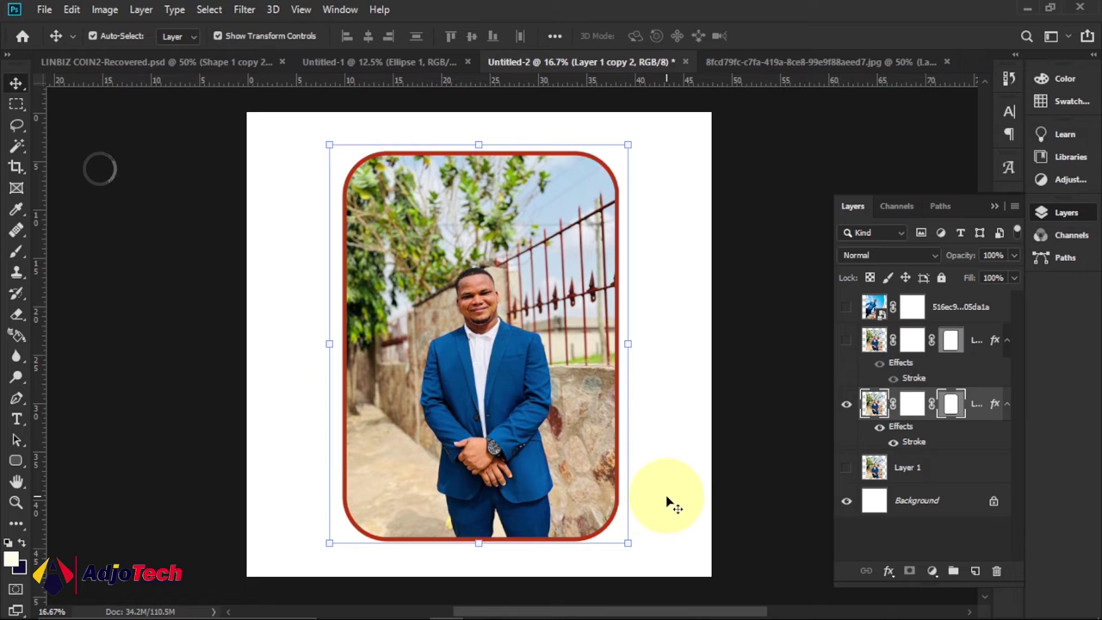
- Show only the plain Layer 1 portrait and pick the Rounded Rectangle Tool
{"action": "left_click", "coordinate": [846, 402]}
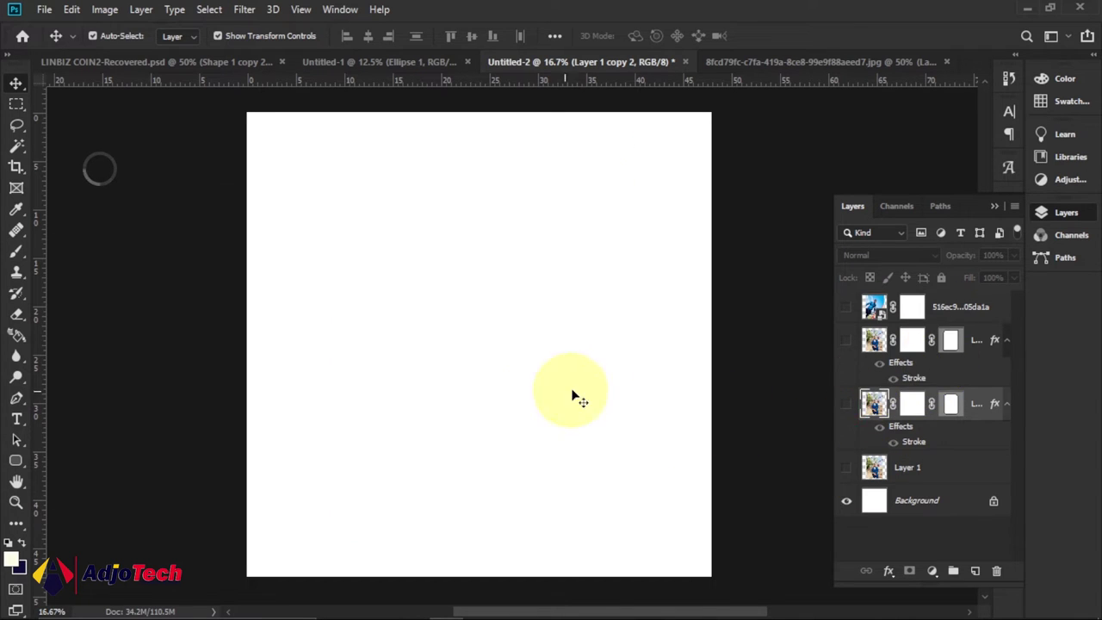
{"action": "left_click", "coordinate": [847, 470]}
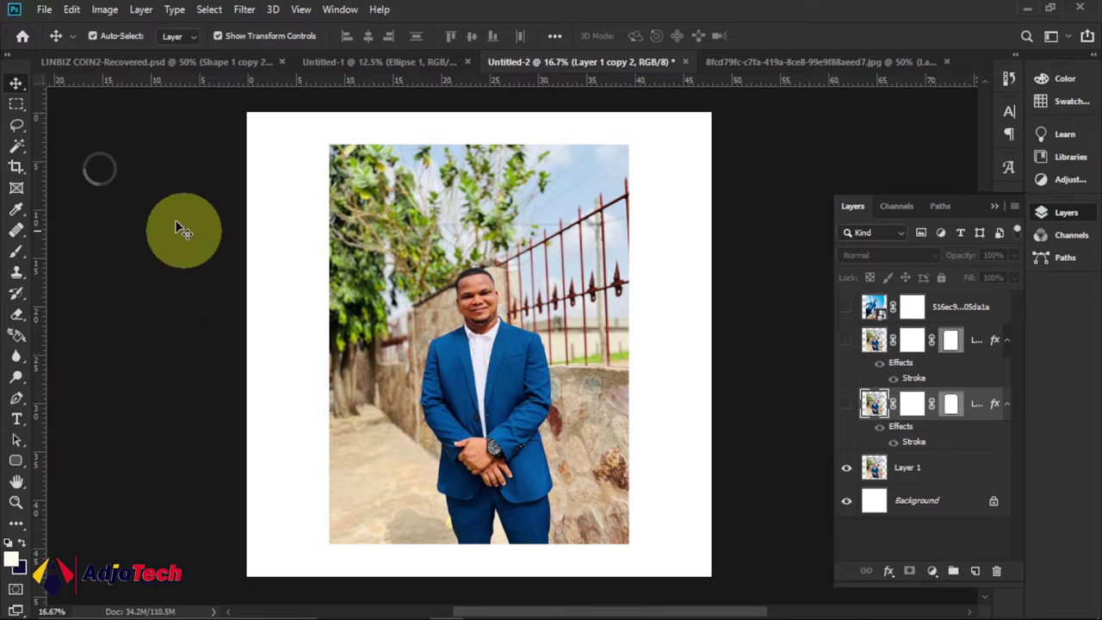
{"action": "left_click", "coordinate": [14, 462]}
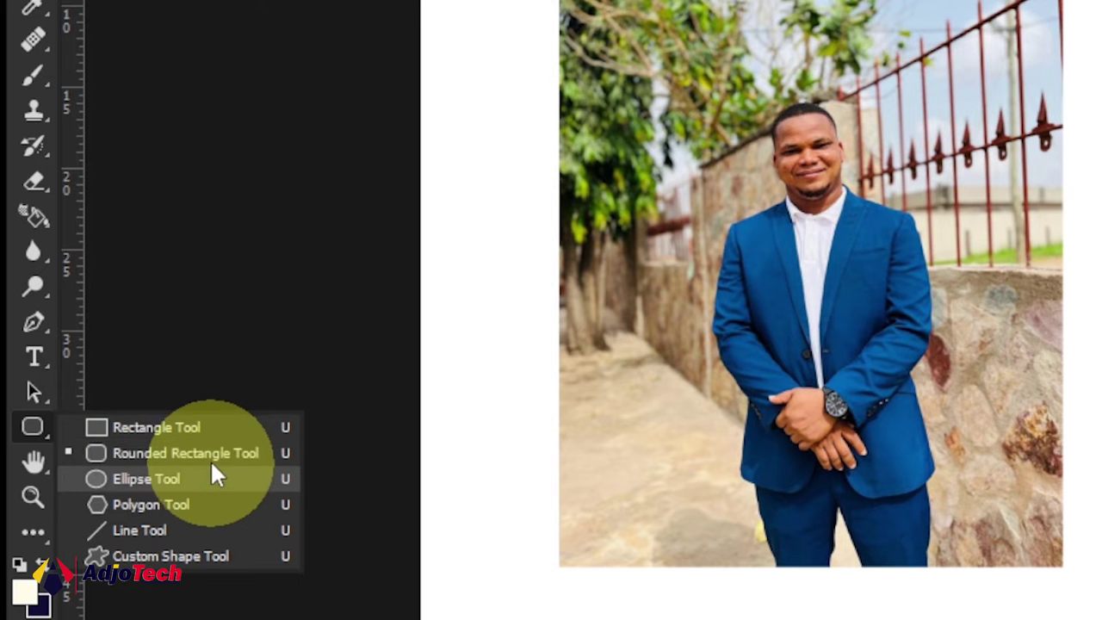
{"action": "left_click", "coordinate": [161, 454]}
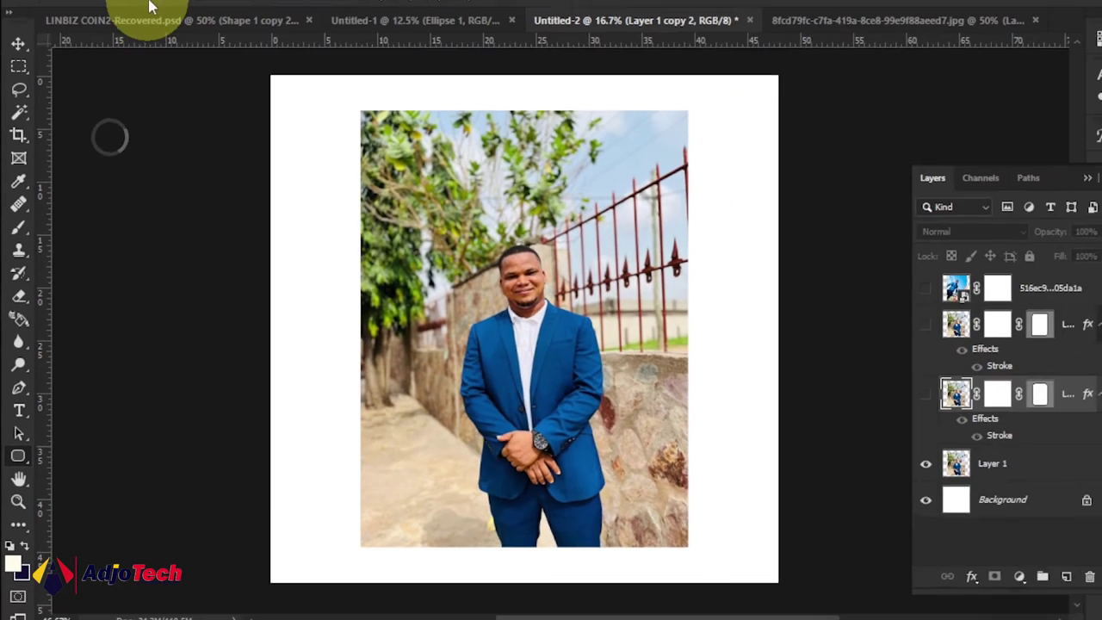
- Set the Rounded Rectangle Tool to Path mode and select Layer 1
{"action": "left_click", "coordinate": [138, 36]}
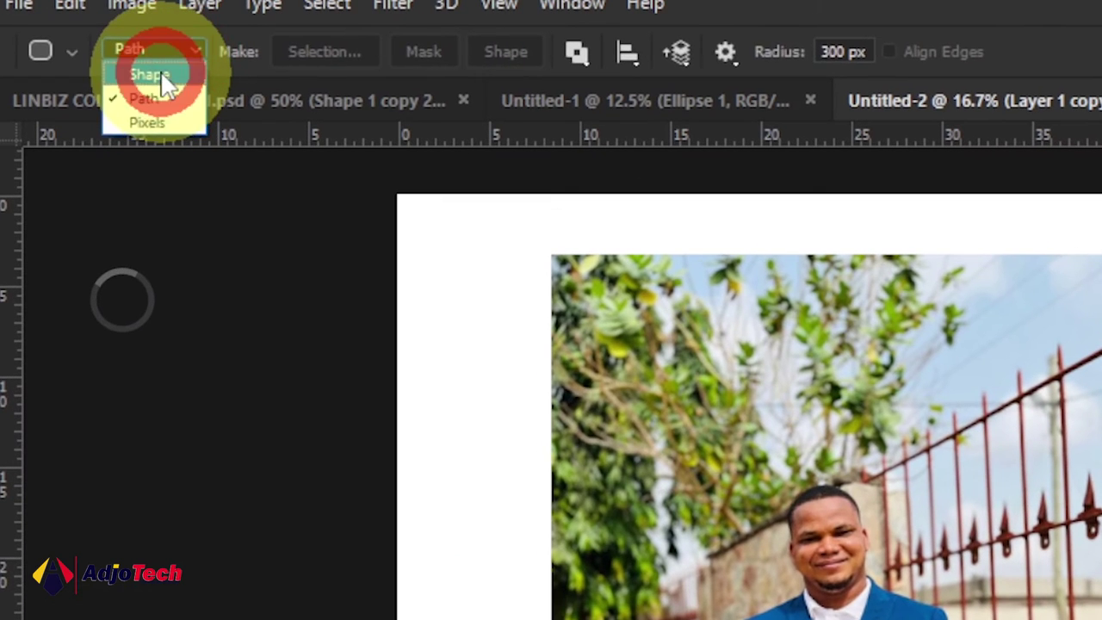
{"action": "left_click", "coordinate": [119, 48]}
{"action": "left_click", "coordinate": [191, 50]}
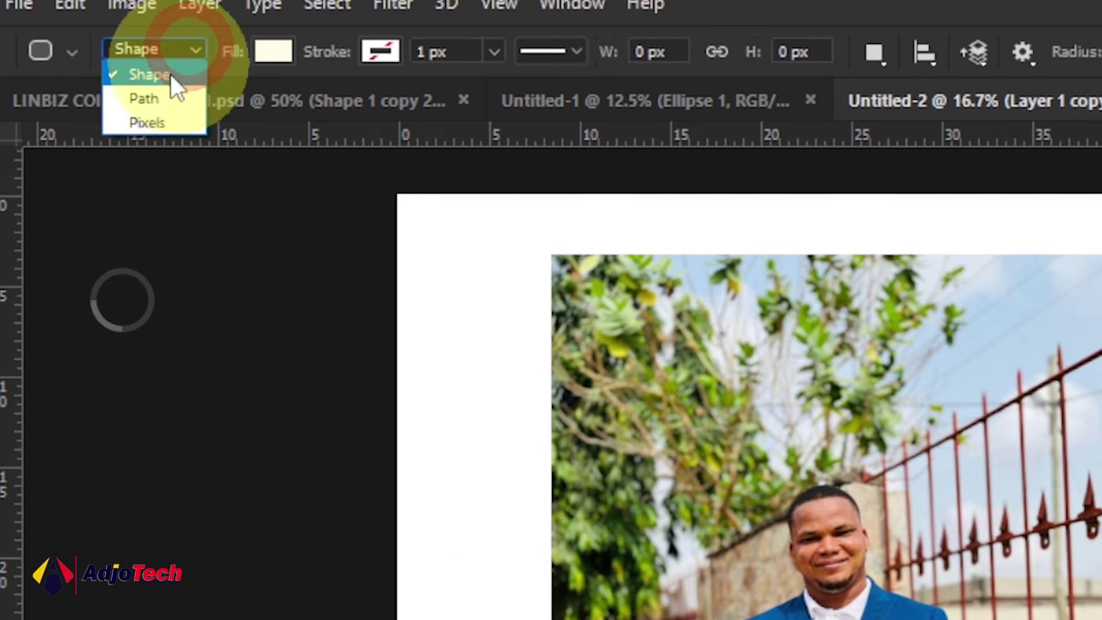
{"action": "left_click", "coordinate": [153, 96]}
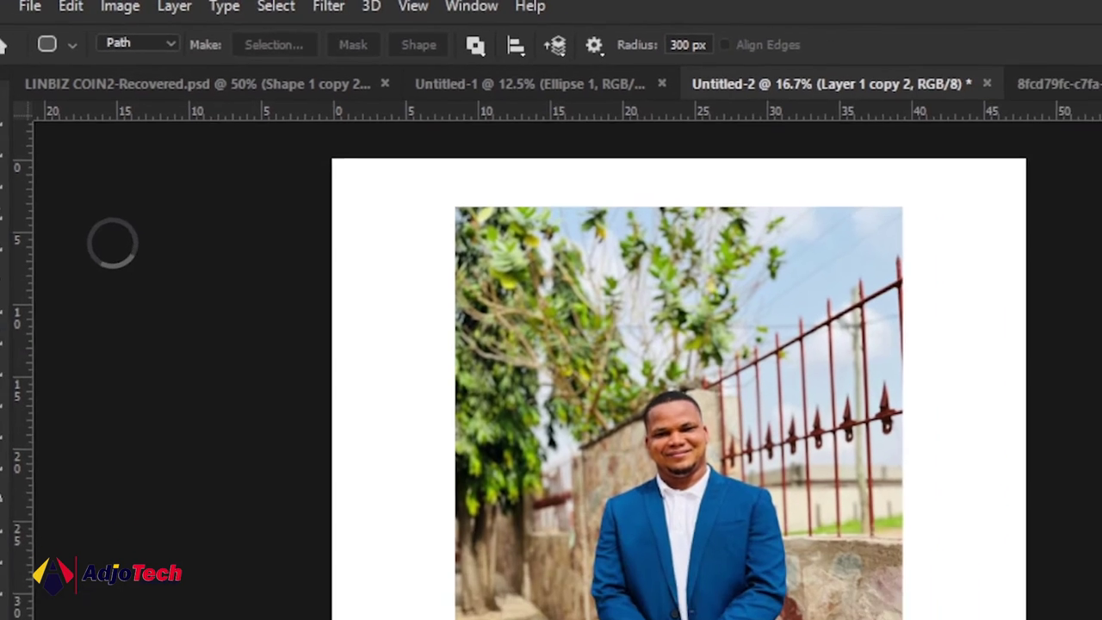
{"action": "left_click", "coordinate": [1071, 536]}
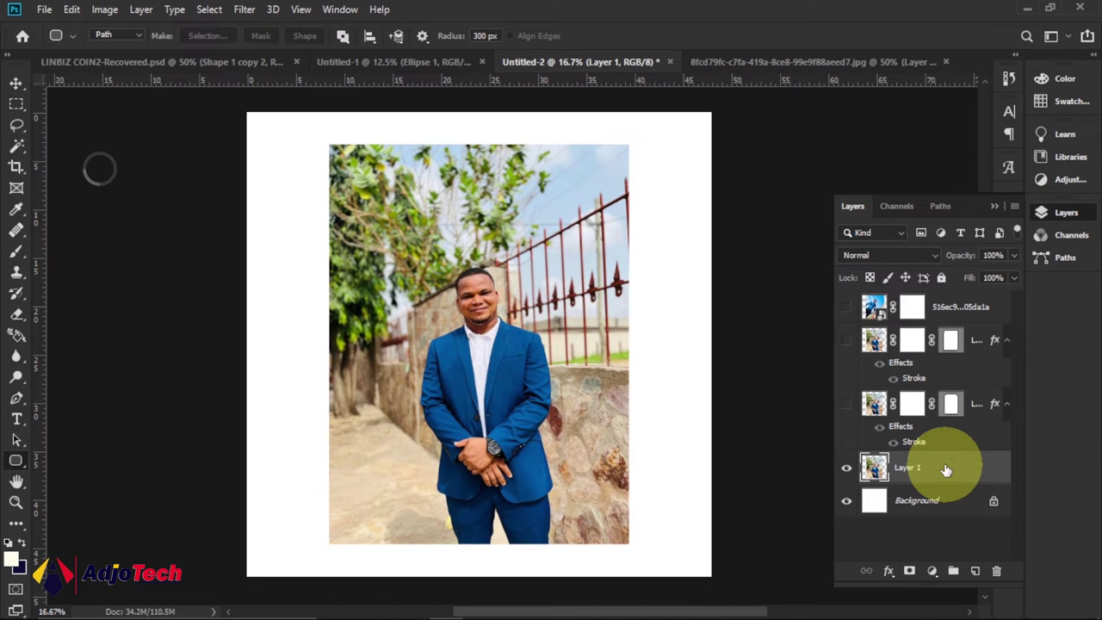
- Duplicate Layer 1, hide the original, and draw a 200 px rounded-rectangle path over the photo
{"action": "key", "text": "ctrl+j"}
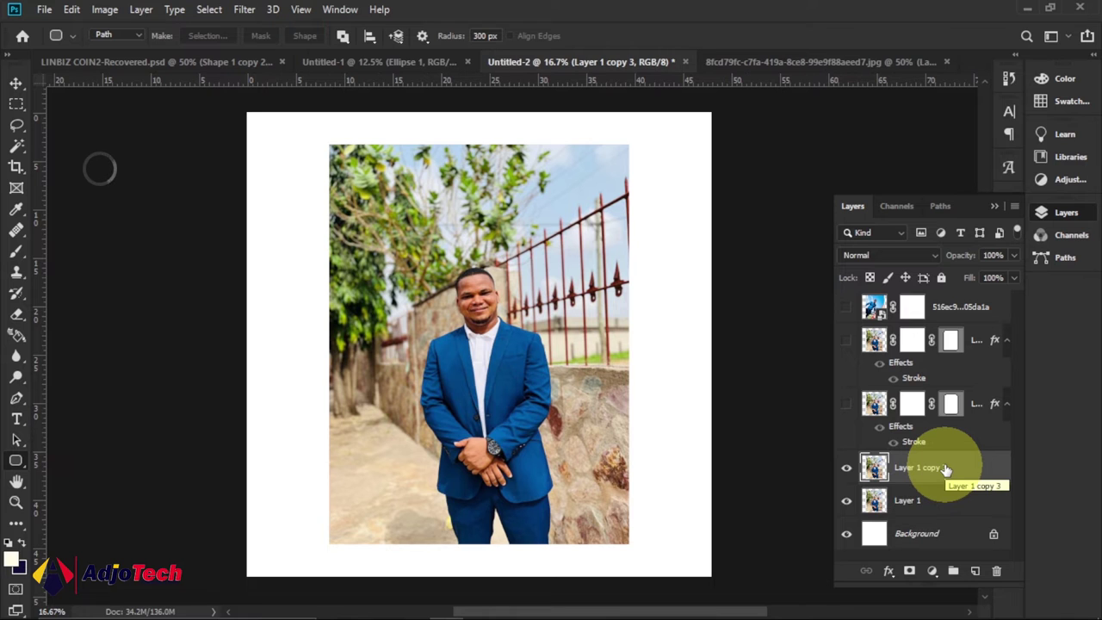
{"action": "left_click", "coordinate": [846, 501]}
{"action": "type", "text": "200"}
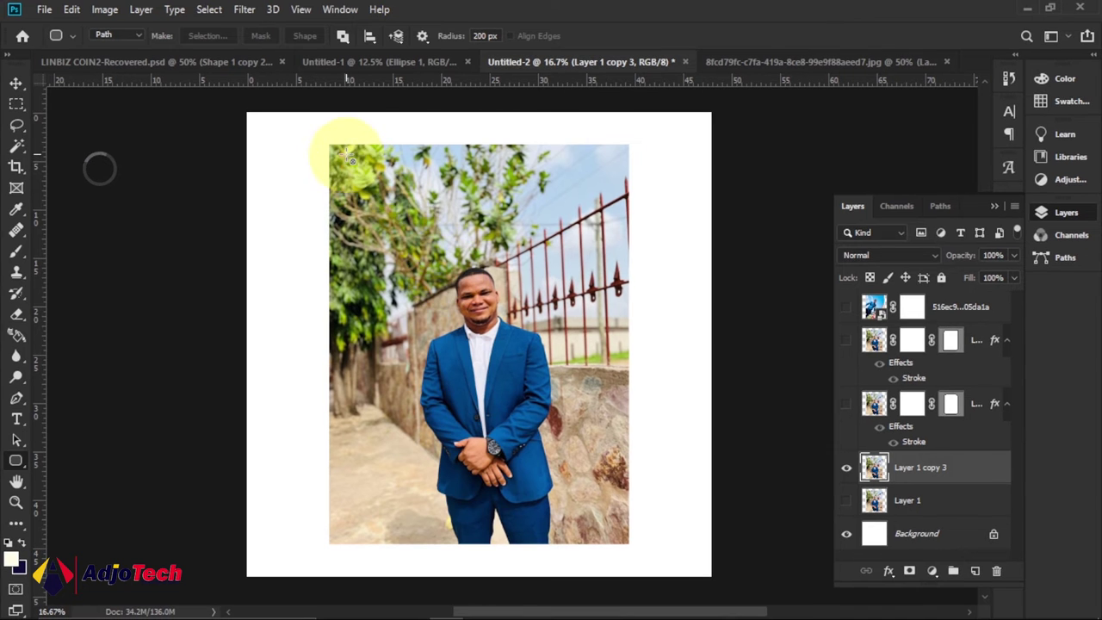
{"action": "left_click_drag", "start_coordinate": [343, 153], "coordinate": [607, 538]}
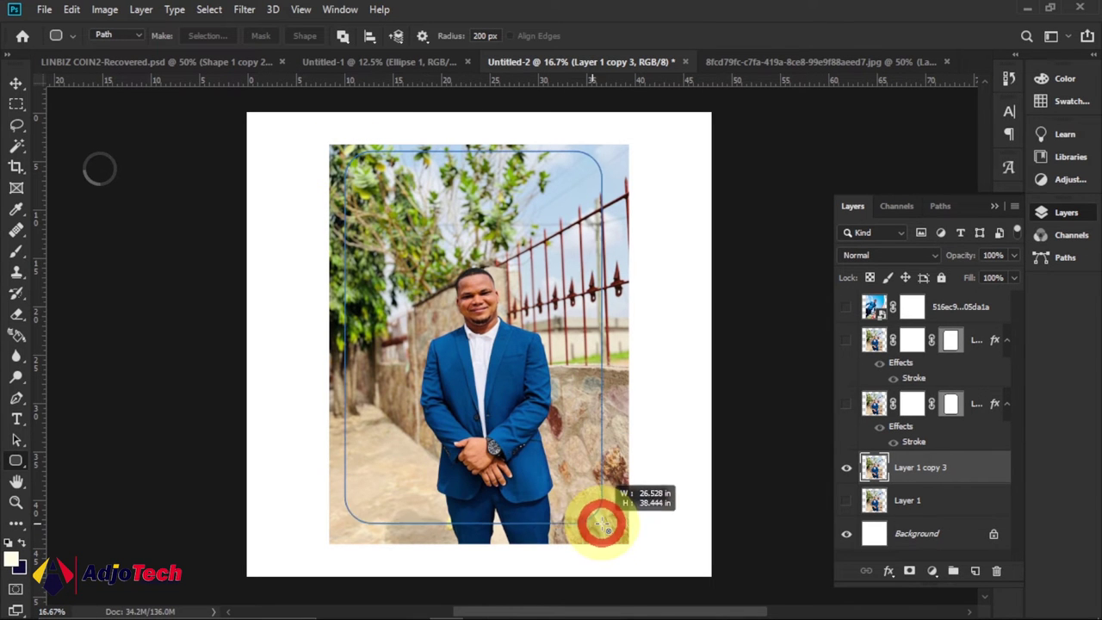
{"action": "left_click_drag", "start_coordinate": [606, 538], "coordinate": [615, 536]}
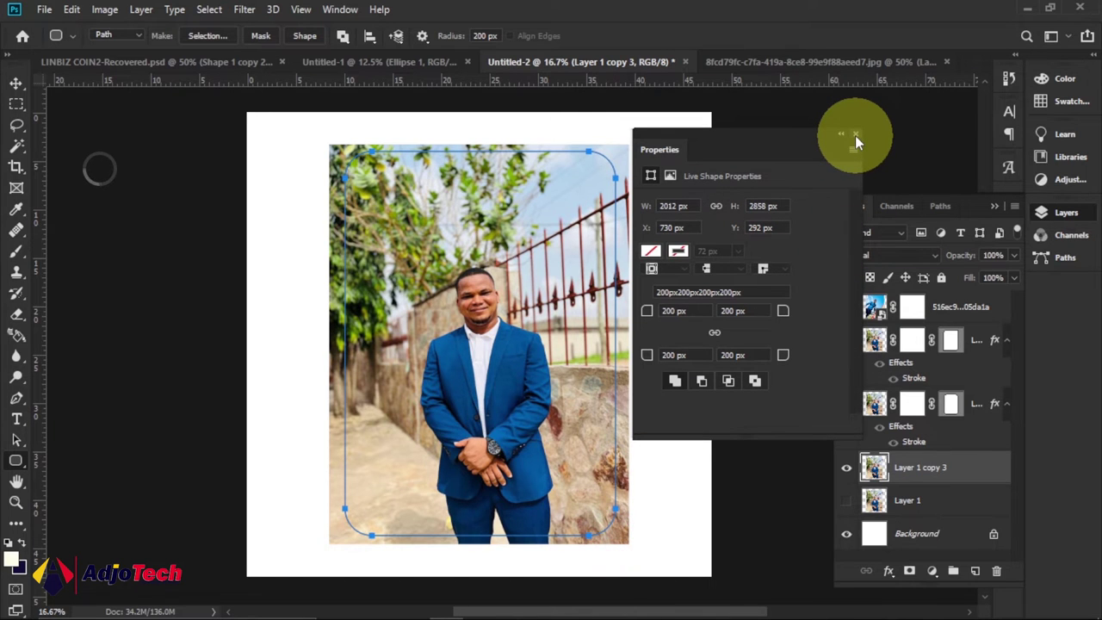
- Clip Layer 1 copy 3 to the rounded path with a vector mask and open its Layer Style
{"action": "left_click", "coordinate": [855, 135]}
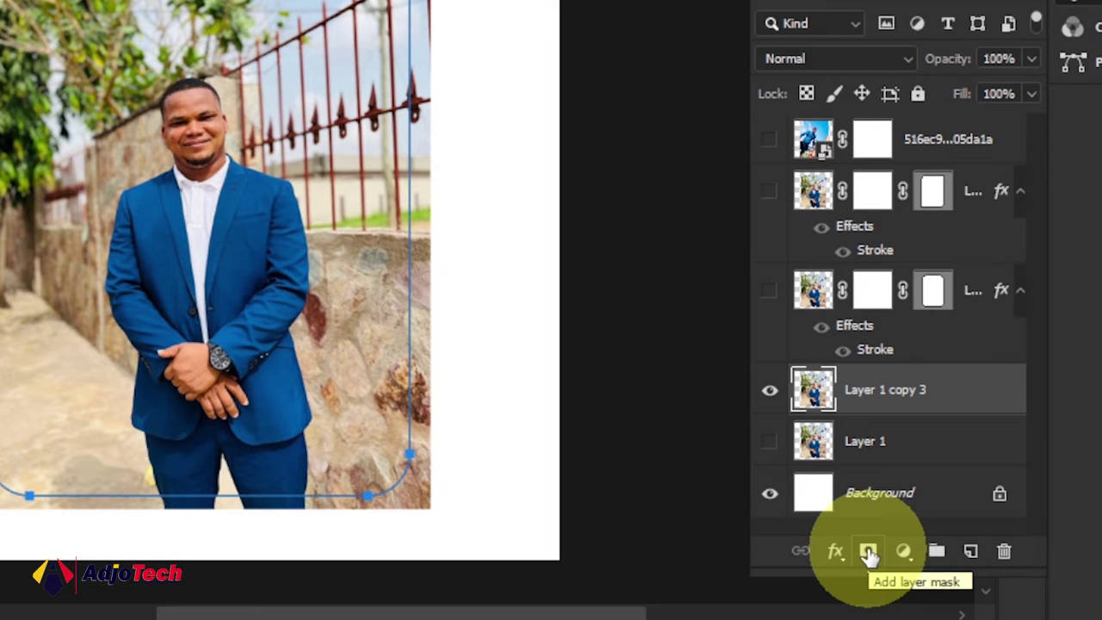
{"action": "left_click", "coordinate": [868, 553]}
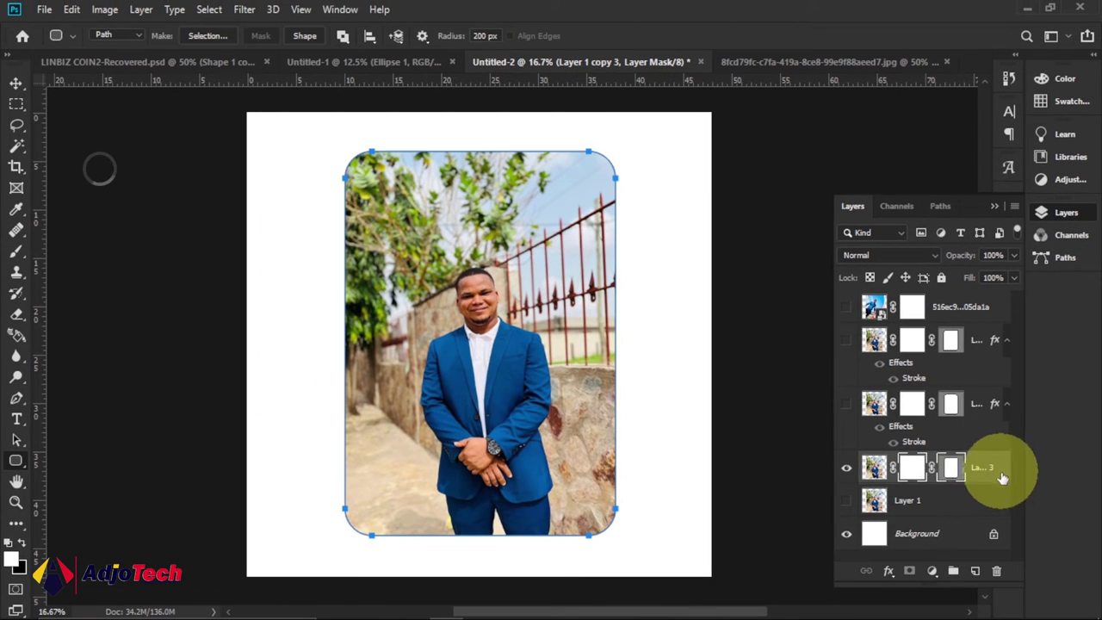
{"action": "double_click", "coordinate": [1003, 478]}
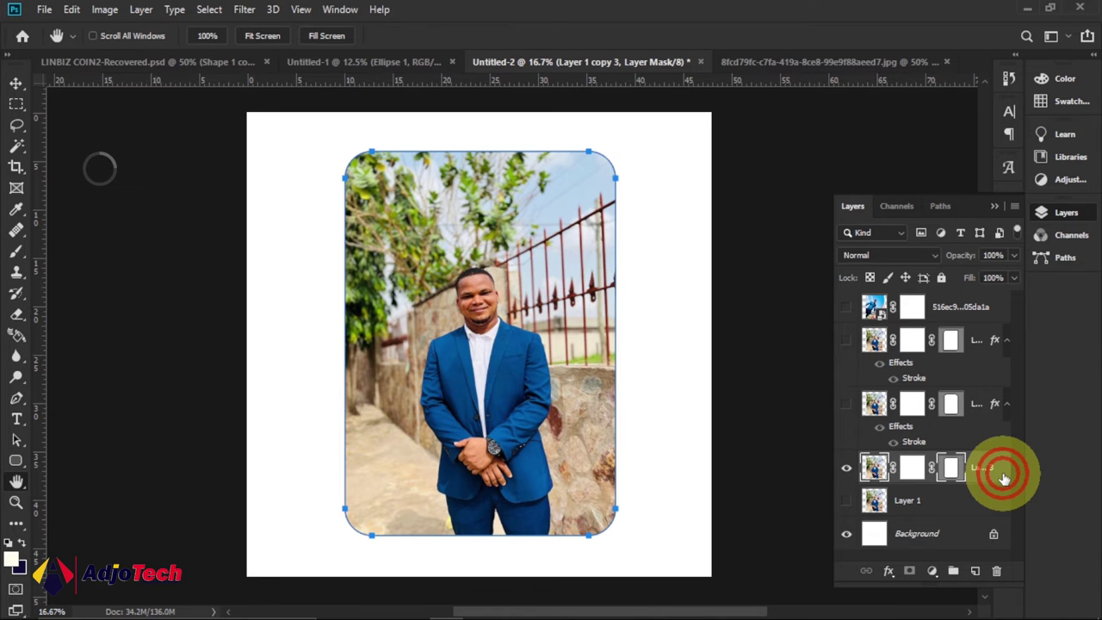
- Add a 32 px red Outside stroke to Layer 1 copy 3
{"action": "left_click", "coordinate": [494, 336]}
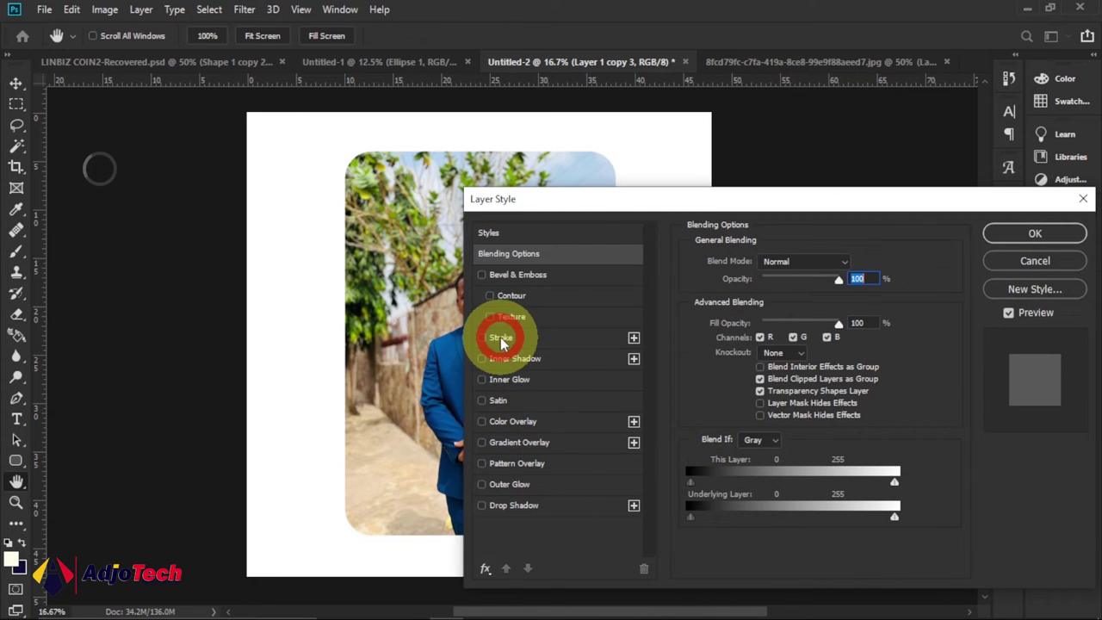
{"action": "mouse_move", "coordinate": [587, 203]}
{"action": "left_mouse_down"}
{"action": "mouse_move", "coordinate": [713, 197]}
{"action": "mouse_move", "coordinate": [510, 184]}
{"action": "left_mouse_up"}
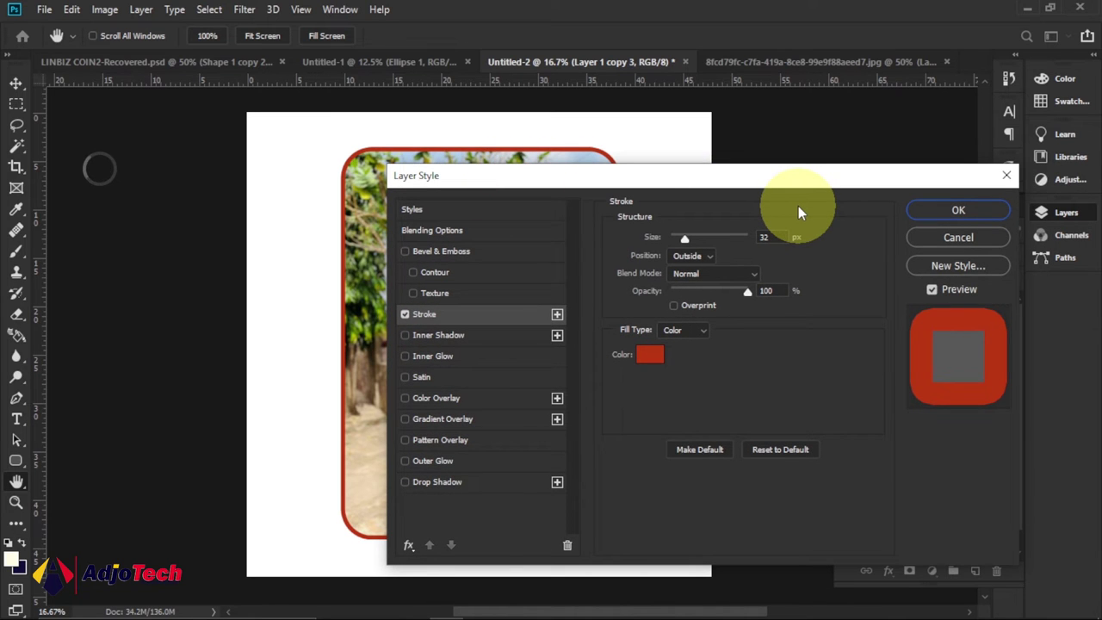
{"action": "left_click", "coordinate": [942, 211]}
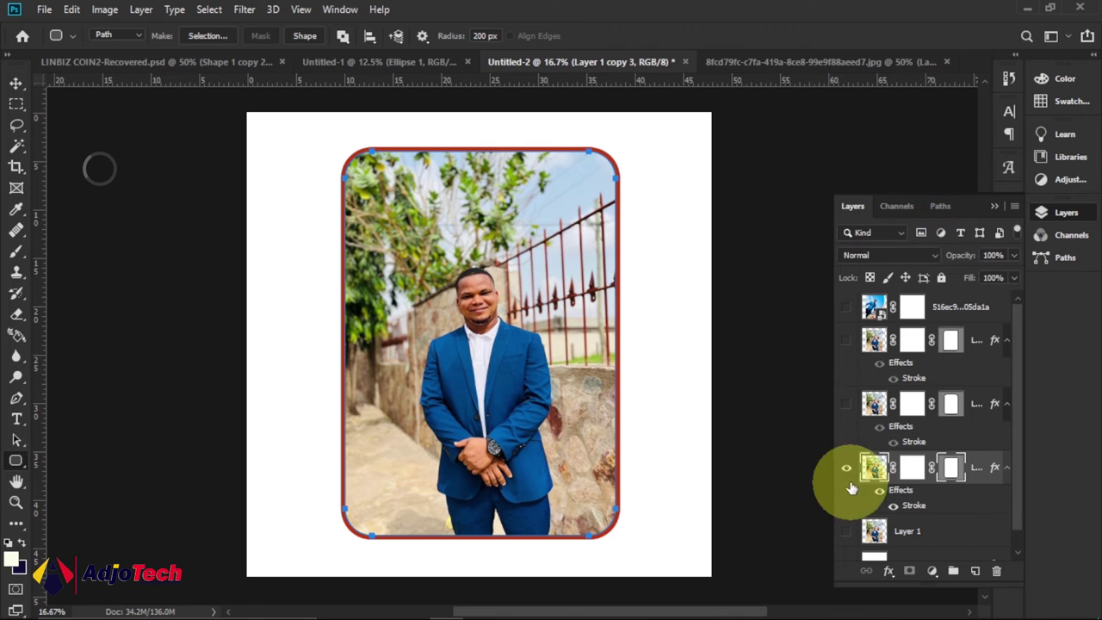
- Hide the framed copy, then show and select the plain Layer 1 portrait
{"action": "left_click", "coordinate": [847, 469]}
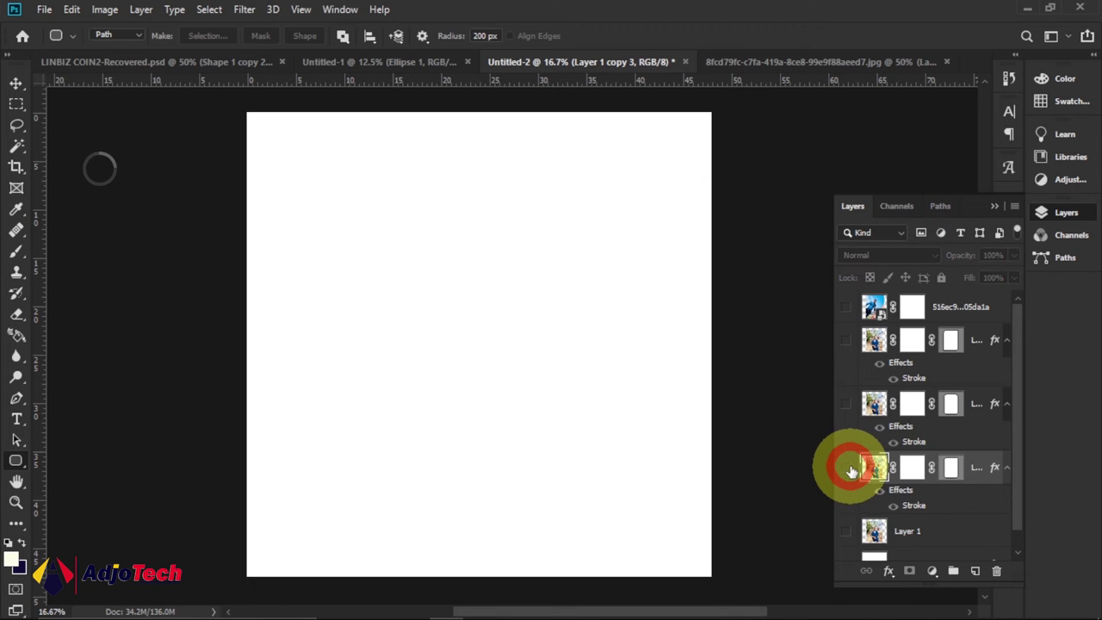
{"action": "left_click", "coordinate": [849, 531]}
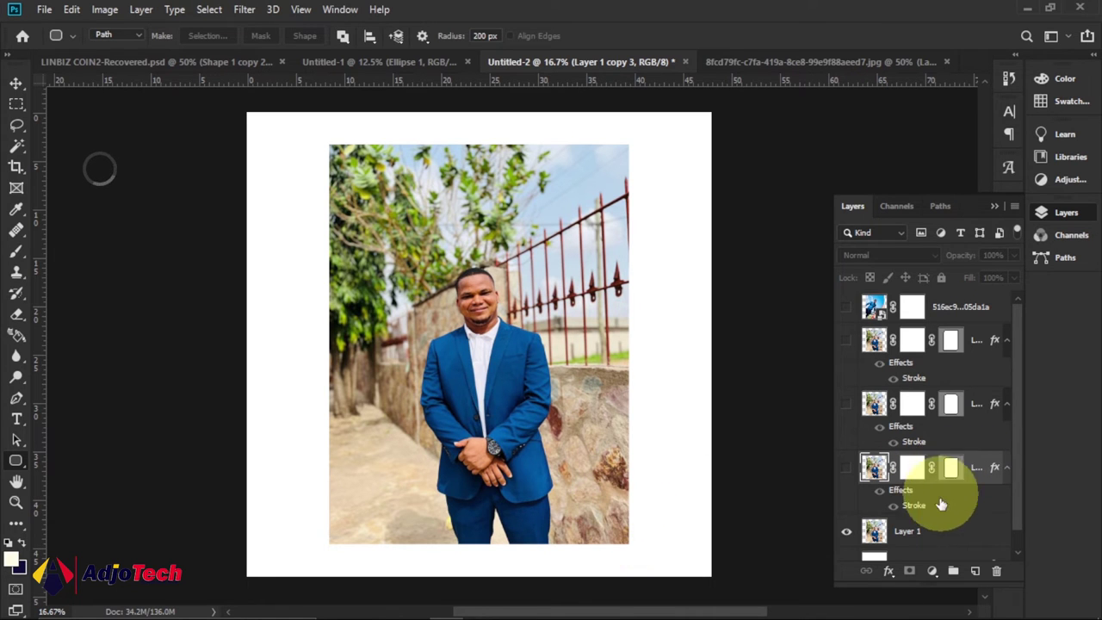
{"action": "left_click", "coordinate": [947, 534]}
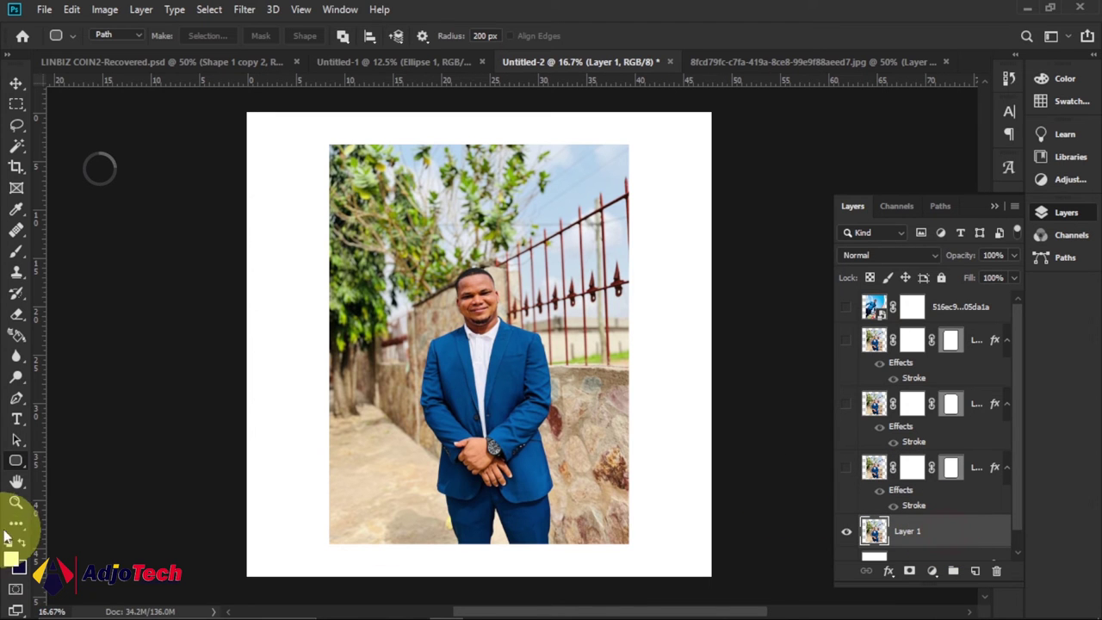
- Draw a 200 px rounded-rectangle path just inside the photo's edges
{"action": "left_click", "coordinate": [19, 463]}
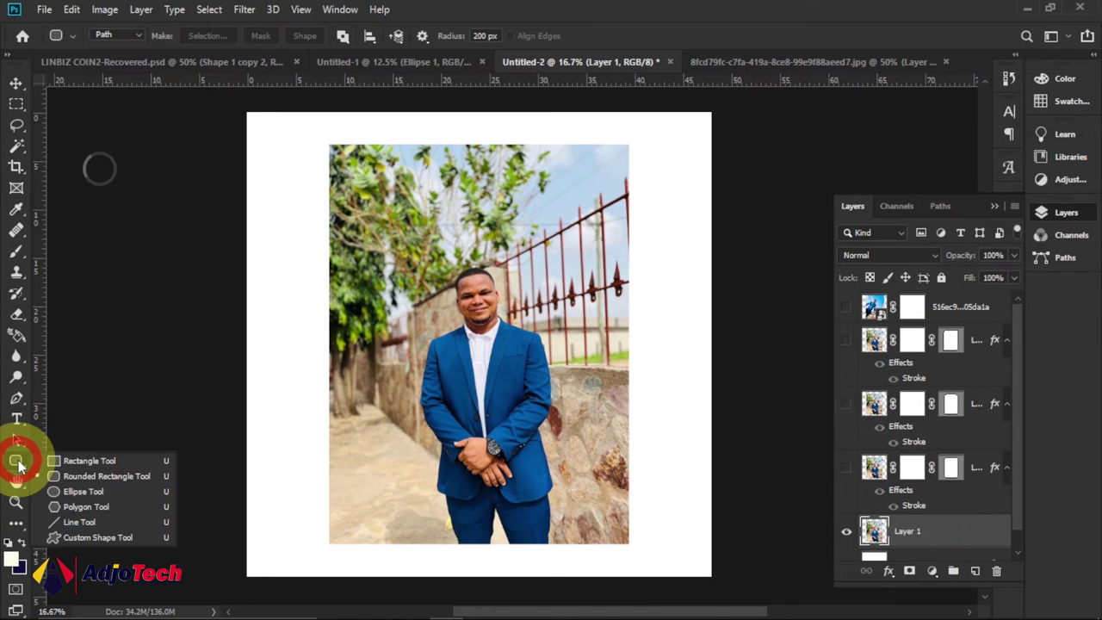
{"action": "left_click", "coordinate": [72, 477]}
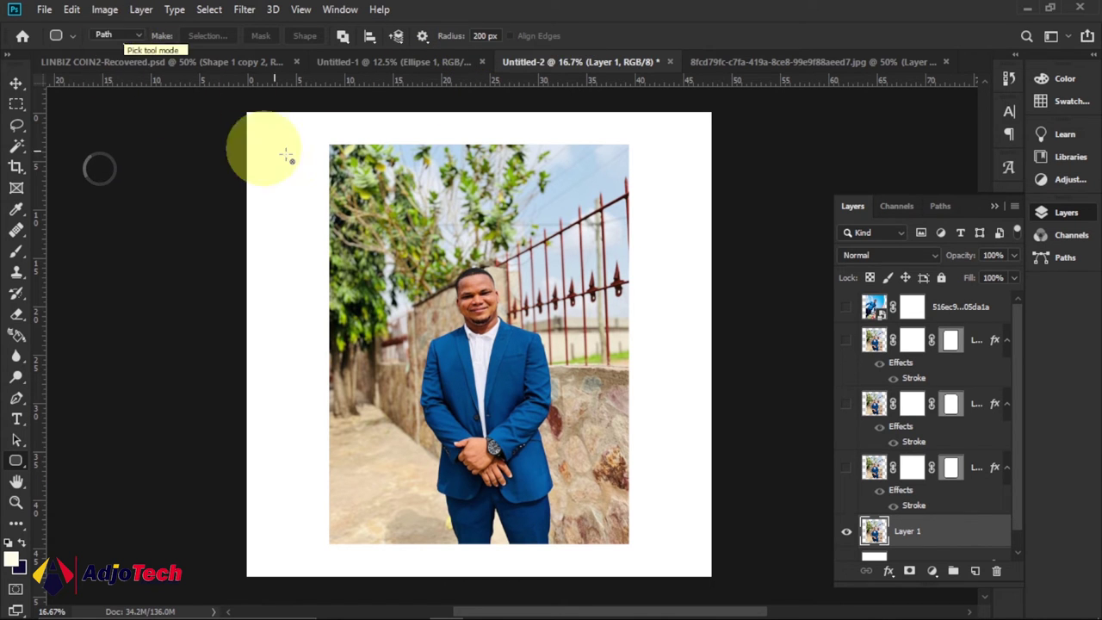
{"action": "left_click_drag", "start_coordinate": [340, 153], "coordinate": [627, 532]}
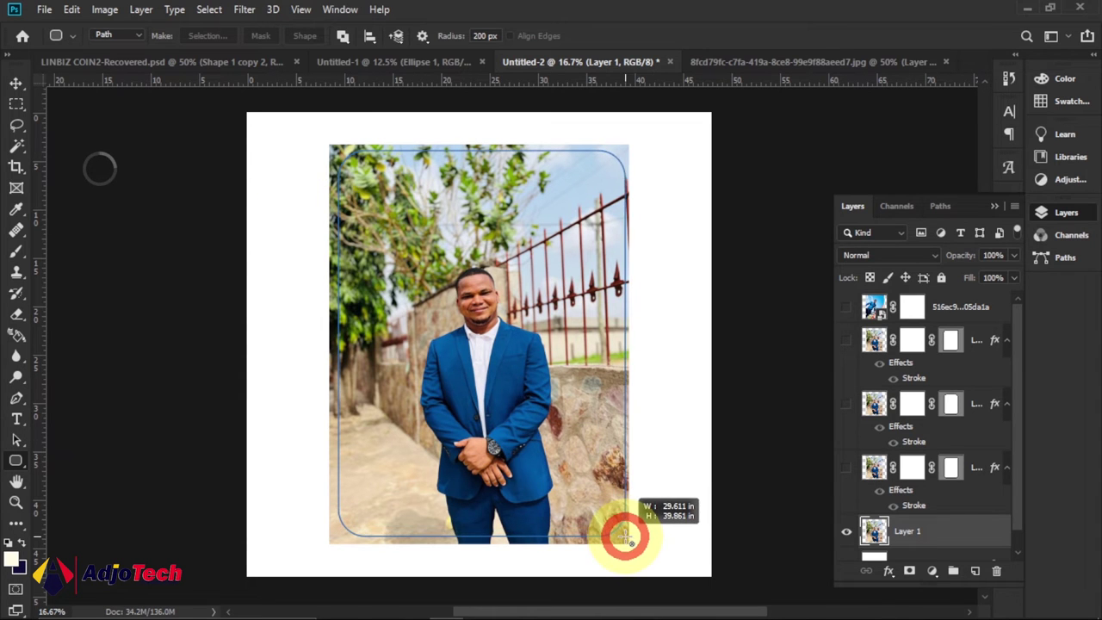
{"action": "left_click_drag", "start_coordinate": [626, 532], "coordinate": [616, 532]}
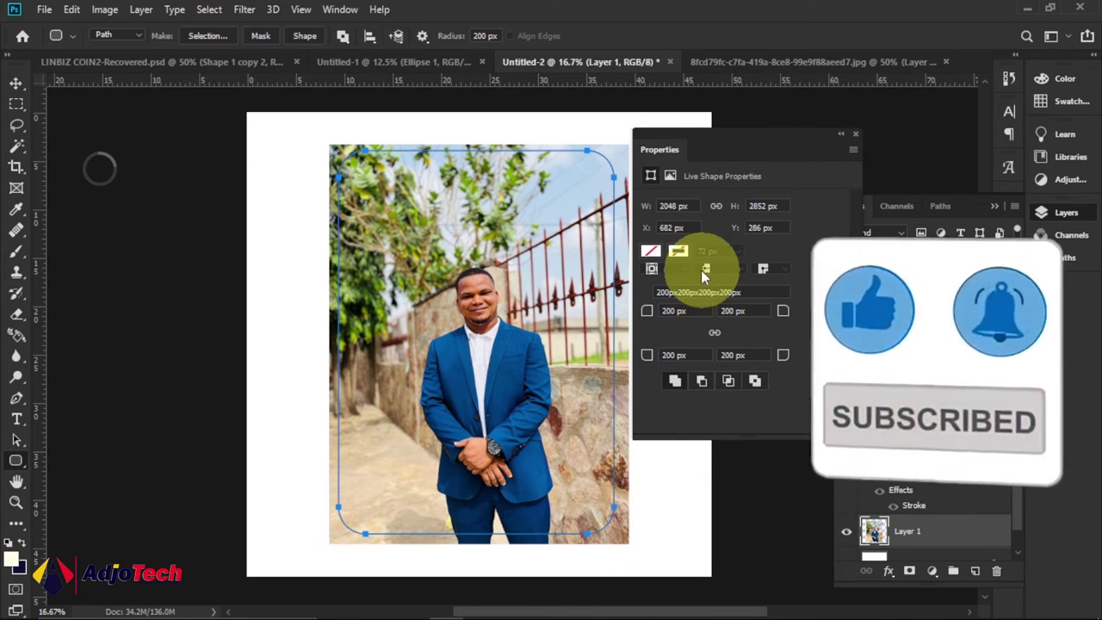
- Set the path's top-right and bottom-left corner radii to 0 px
{"action": "left_click_drag", "start_coordinate": [754, 136], "coordinate": [770, 148]}
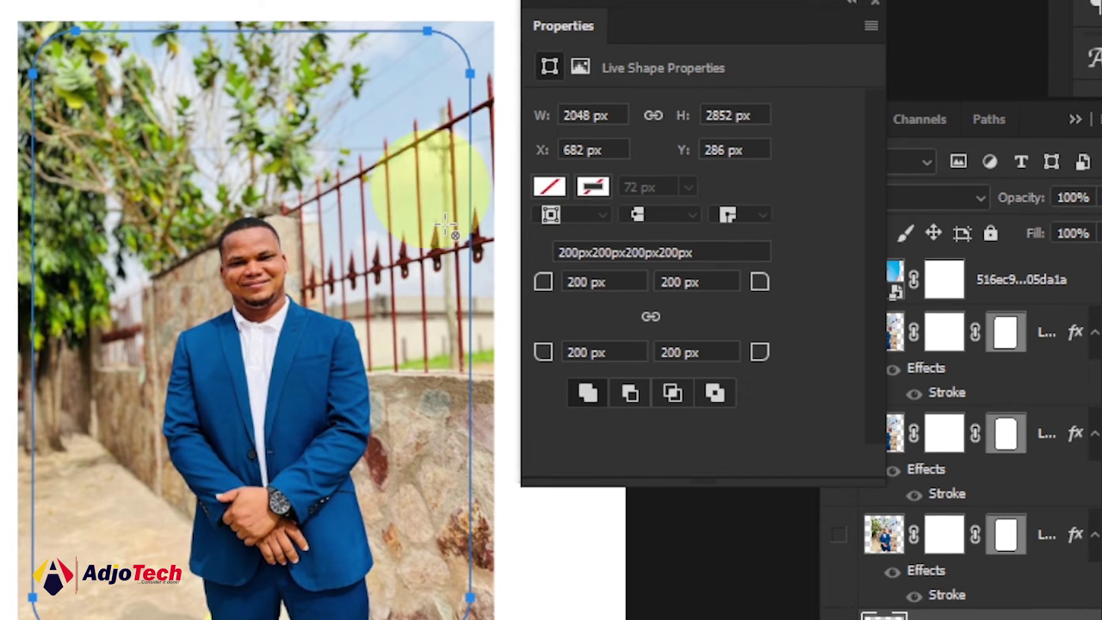
{"action": "double_click", "coordinate": [672, 283]}
{"action": "type", "text": "0"}
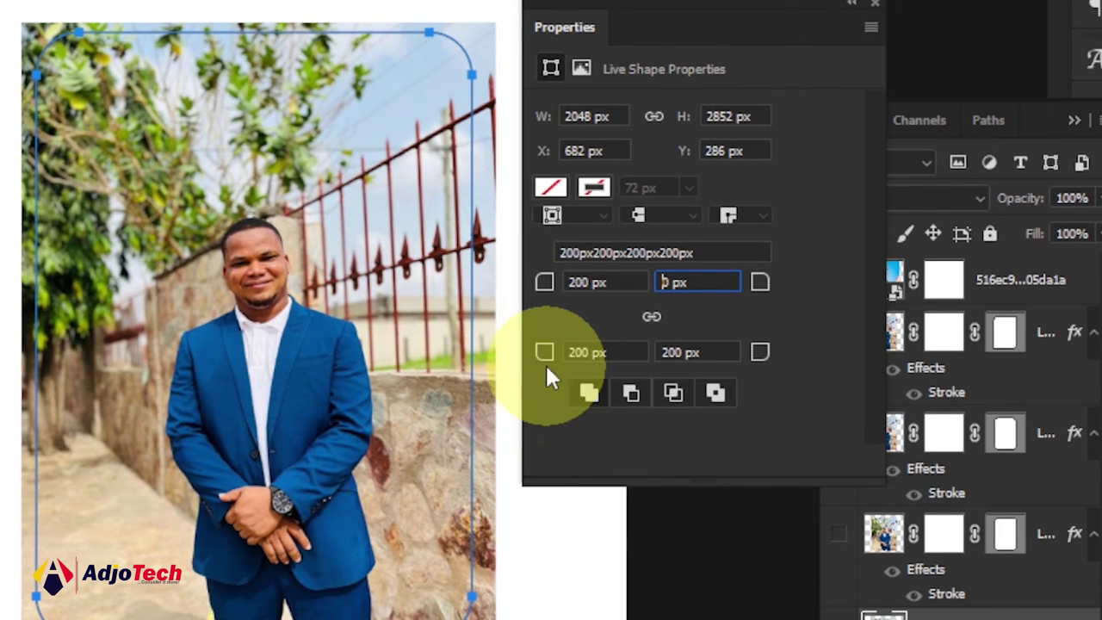
{"action": "left_click", "coordinate": [581, 344]}
{"action": "left_click_drag", "start_coordinate": [581, 344], "coordinate": [571, 352]}
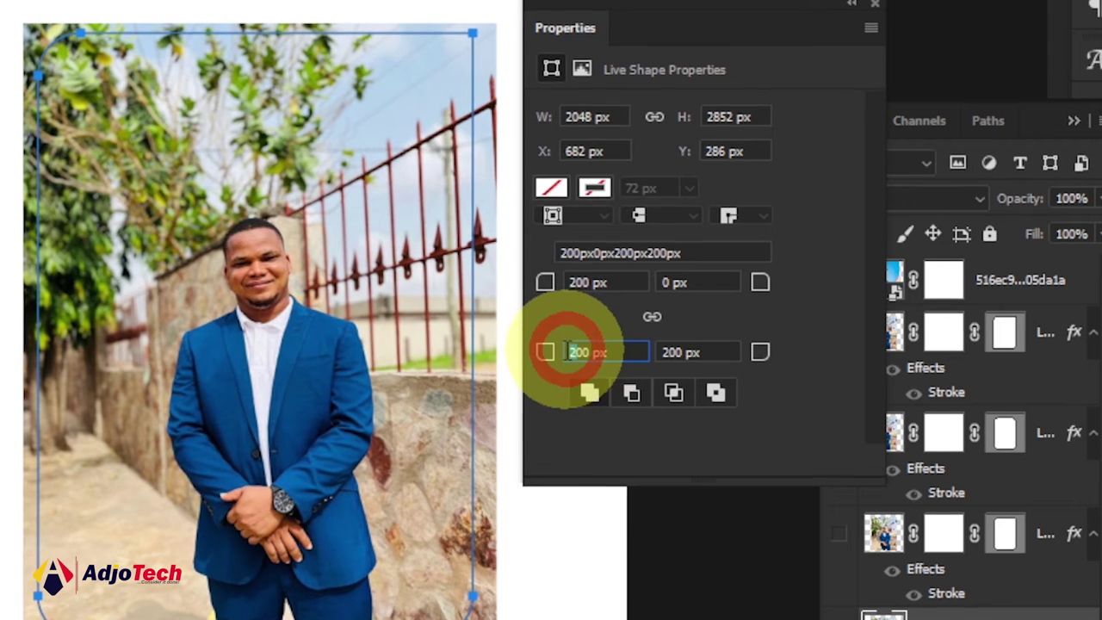
{"action": "type", "text": "0"}
{"action": "left_click", "coordinate": [580, 353]}
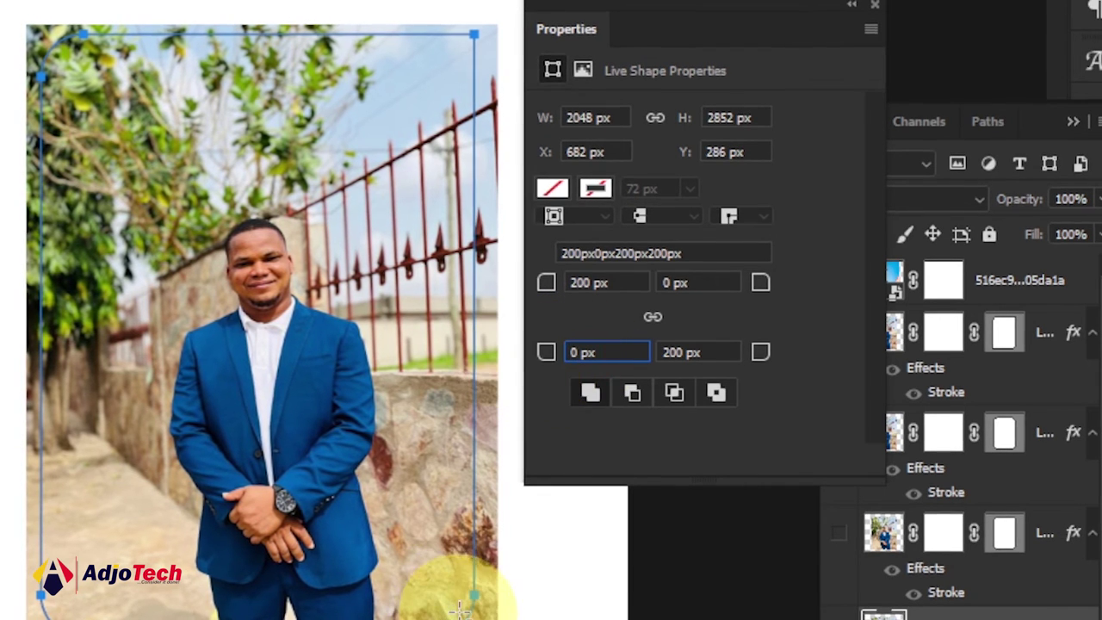
{"action": "key", "text": "Return"}
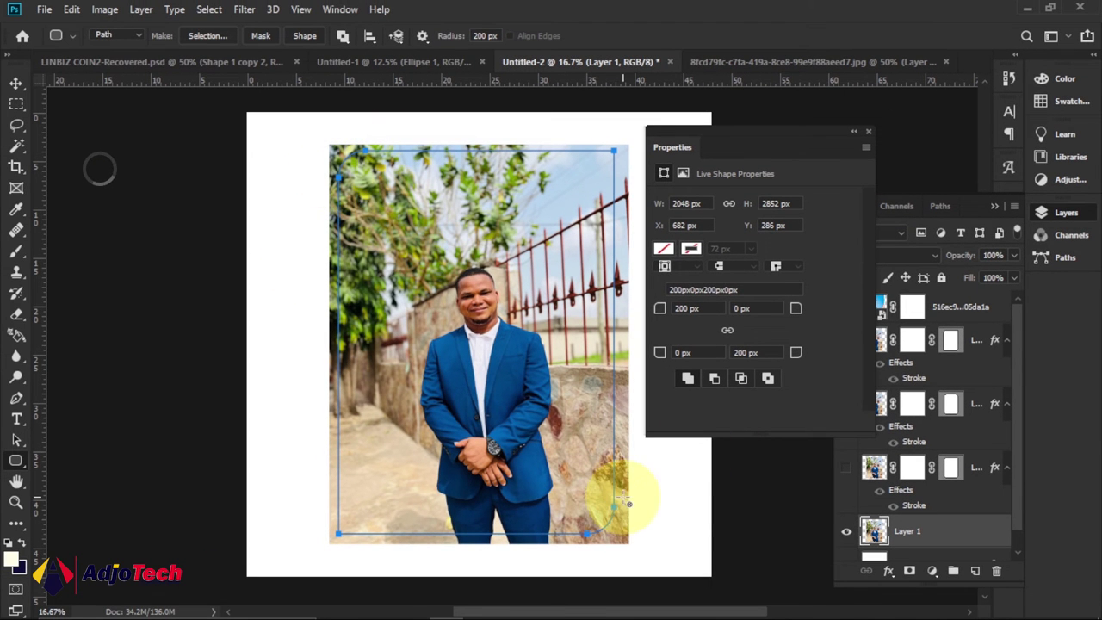
{"action": "left_click", "coordinate": [730, 352]}
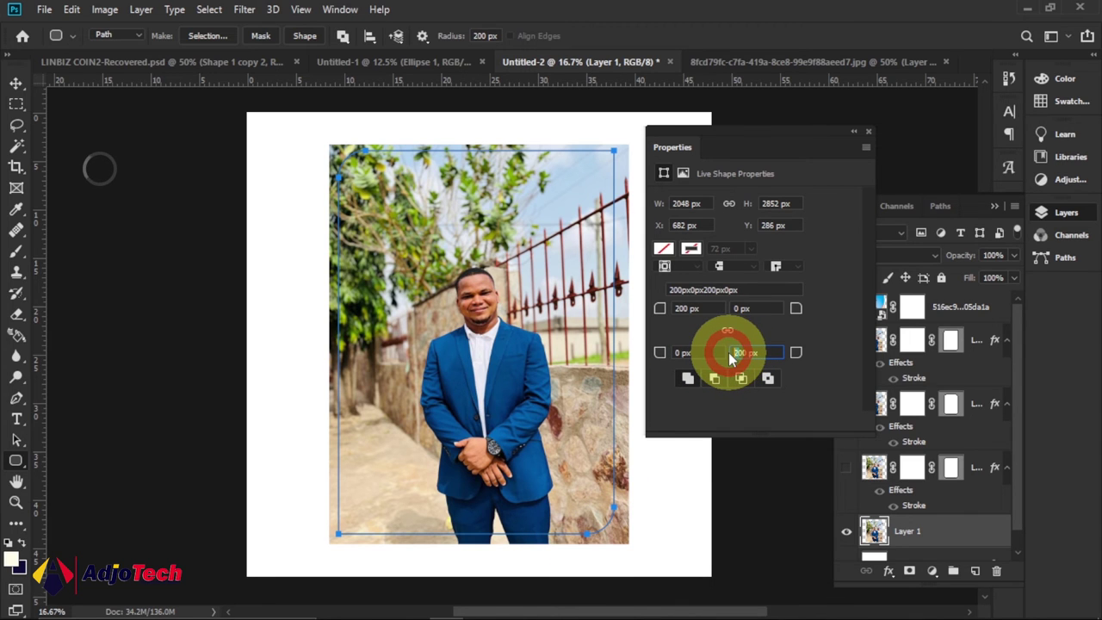
{"action": "type", "text": "300"}
- Make the bottom-right and top-left corner radii 300 px and close Properties
{"action": "key", "text": "Return"}
{"action": "left_click_drag", "start_coordinate": [680, 308], "coordinate": [663, 309]}
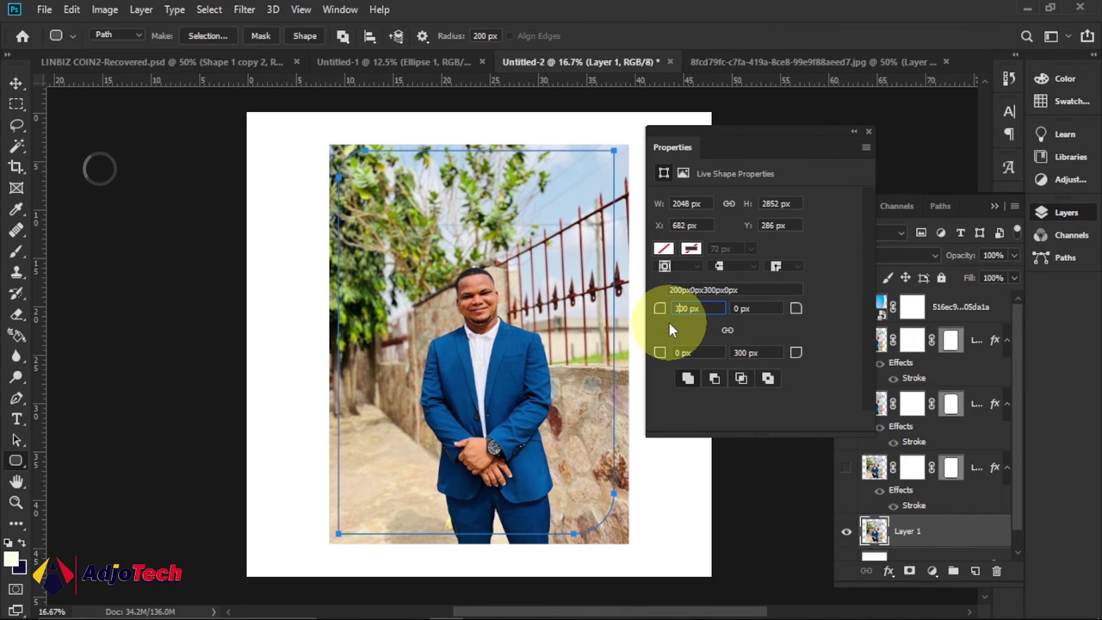
{"action": "key", "text": "Return"}
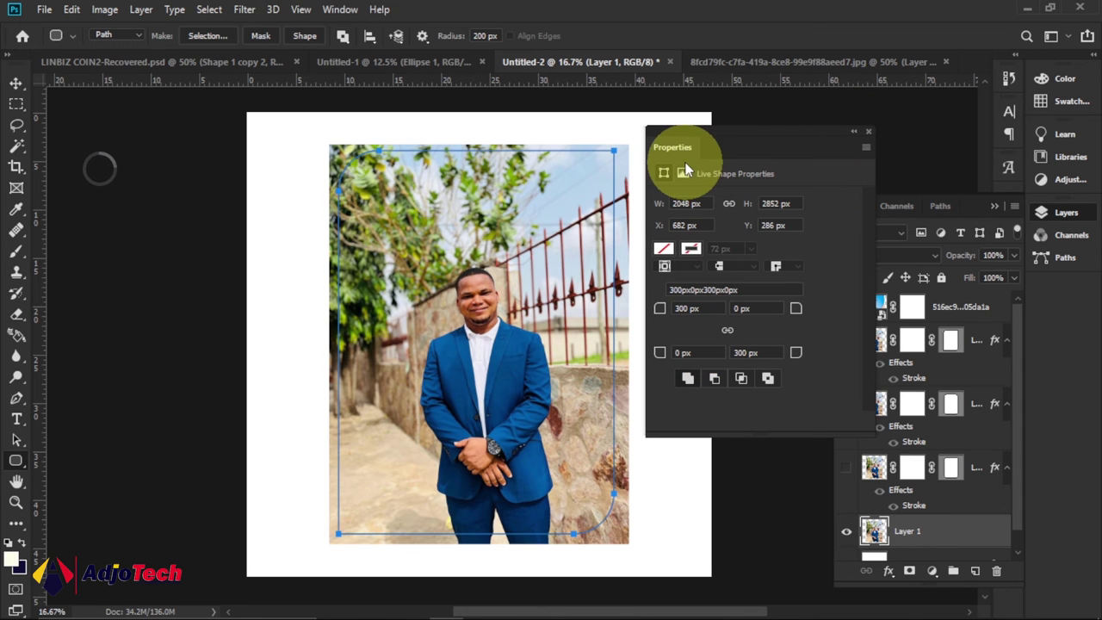
{"action": "left_click", "coordinate": [868, 133]}
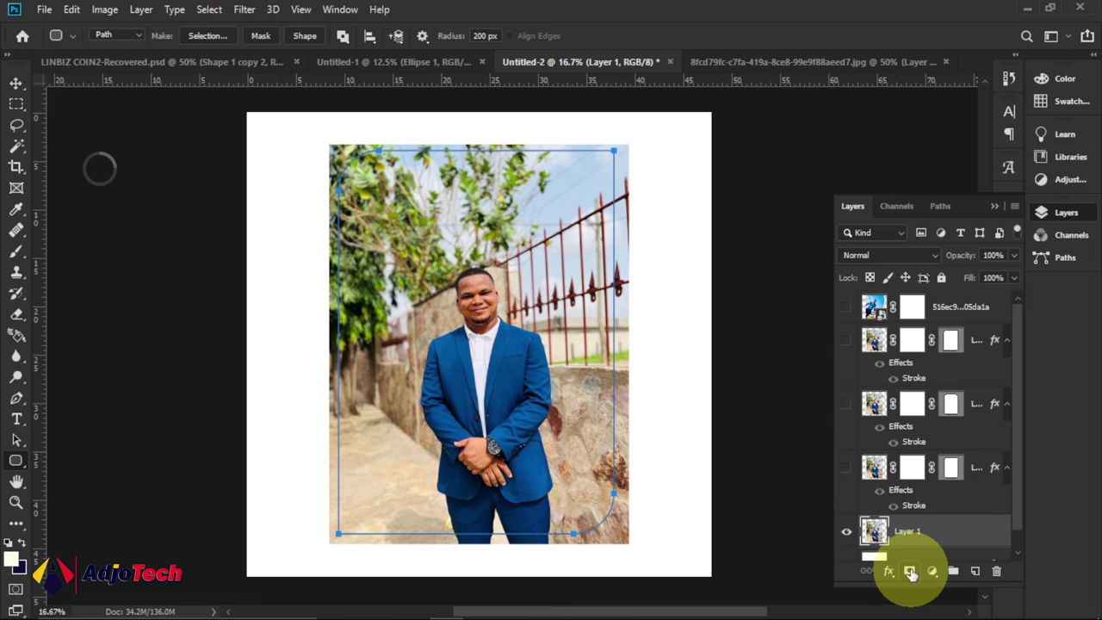
- Mask Layer 1 to the two-corner path and add a 32 px red Outside stroke
{"action": "left_click", "coordinate": [911, 573]}
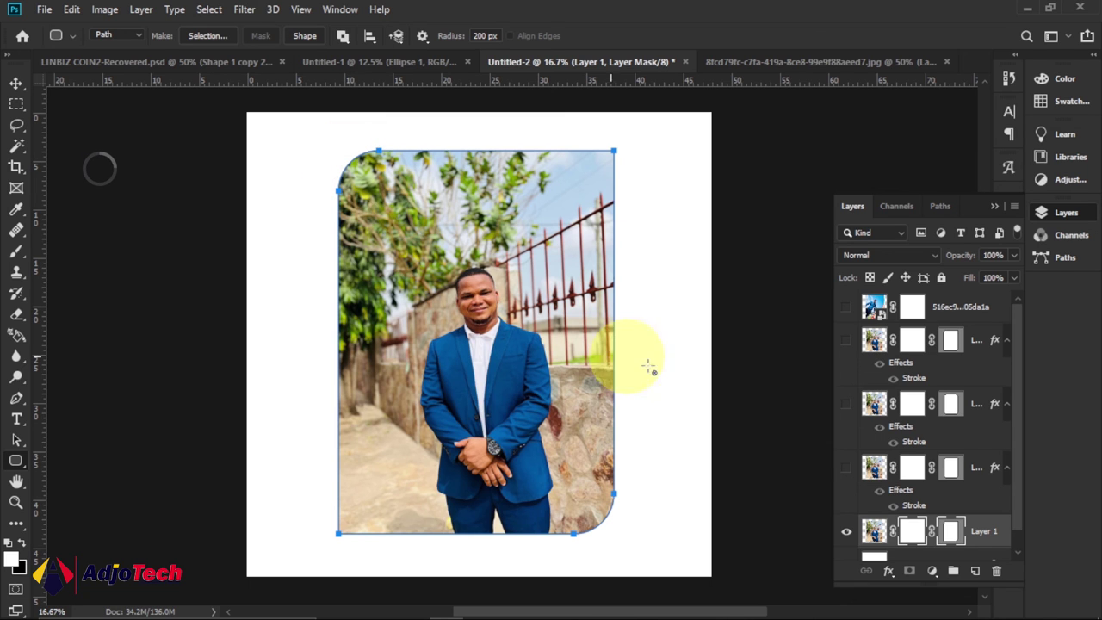
{"action": "left_click", "coordinate": [1007, 540]}
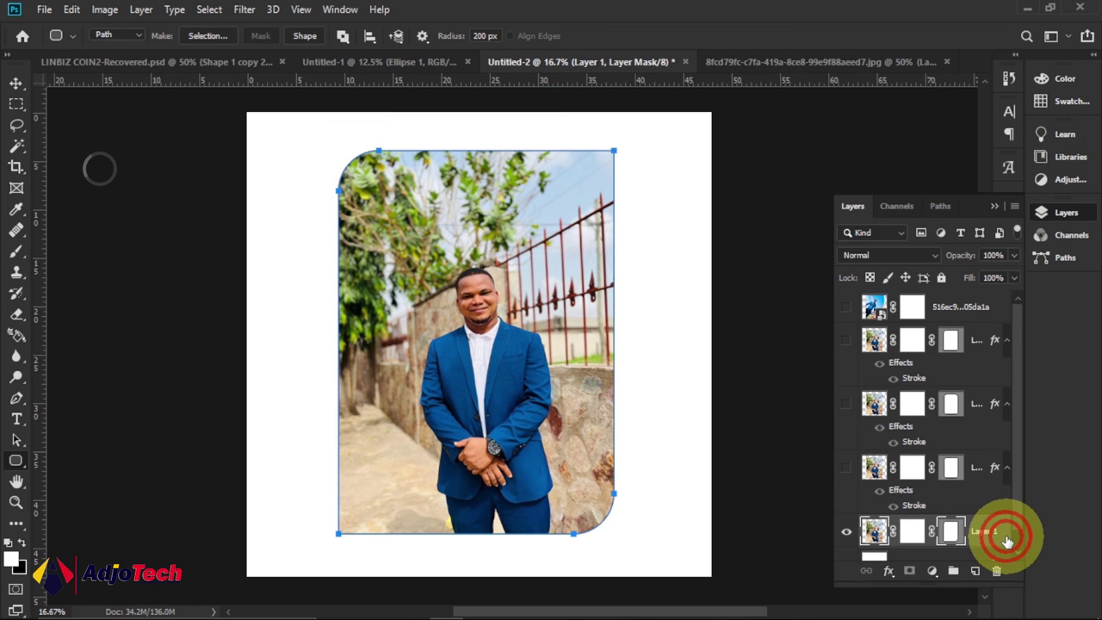
{"action": "double_click", "coordinate": [1007, 540]}
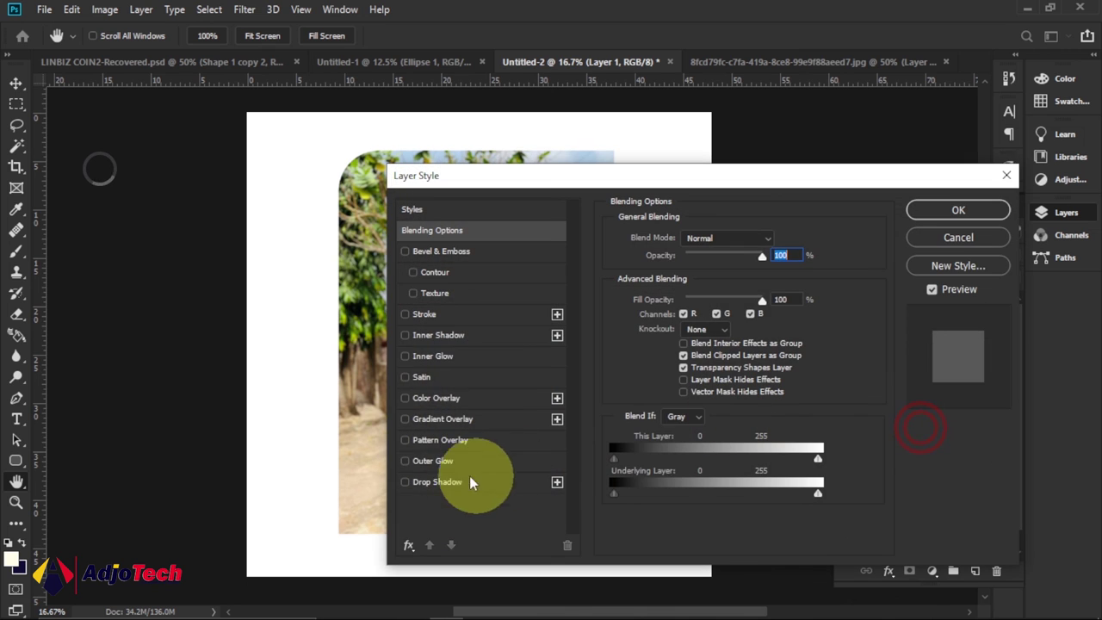
{"action": "left_click", "coordinate": [424, 315]}
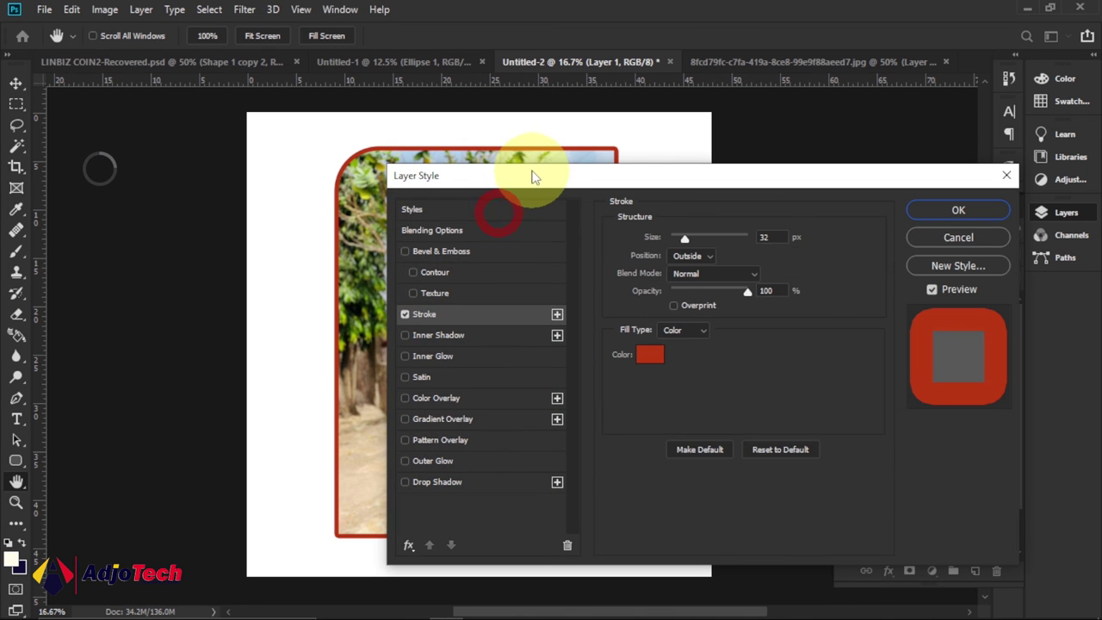
{"action": "mouse_move", "coordinate": [542, 174]}
{"action": "left_mouse_down"}
{"action": "mouse_move", "coordinate": [619, 167]}
{"action": "mouse_move", "coordinate": [523, 205]}
{"action": "left_mouse_up"}
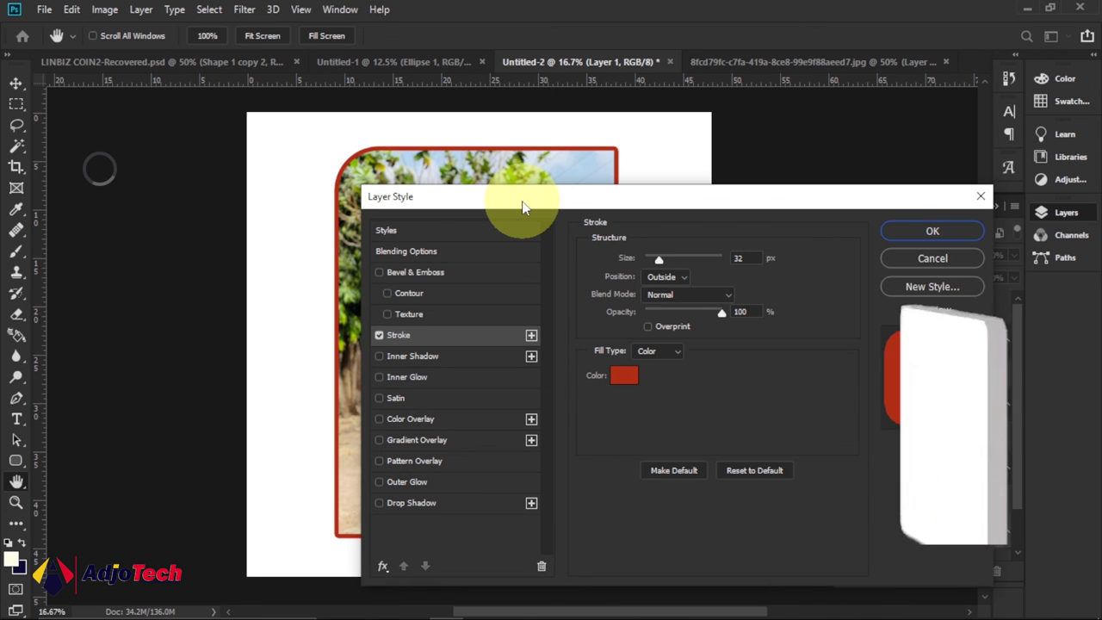